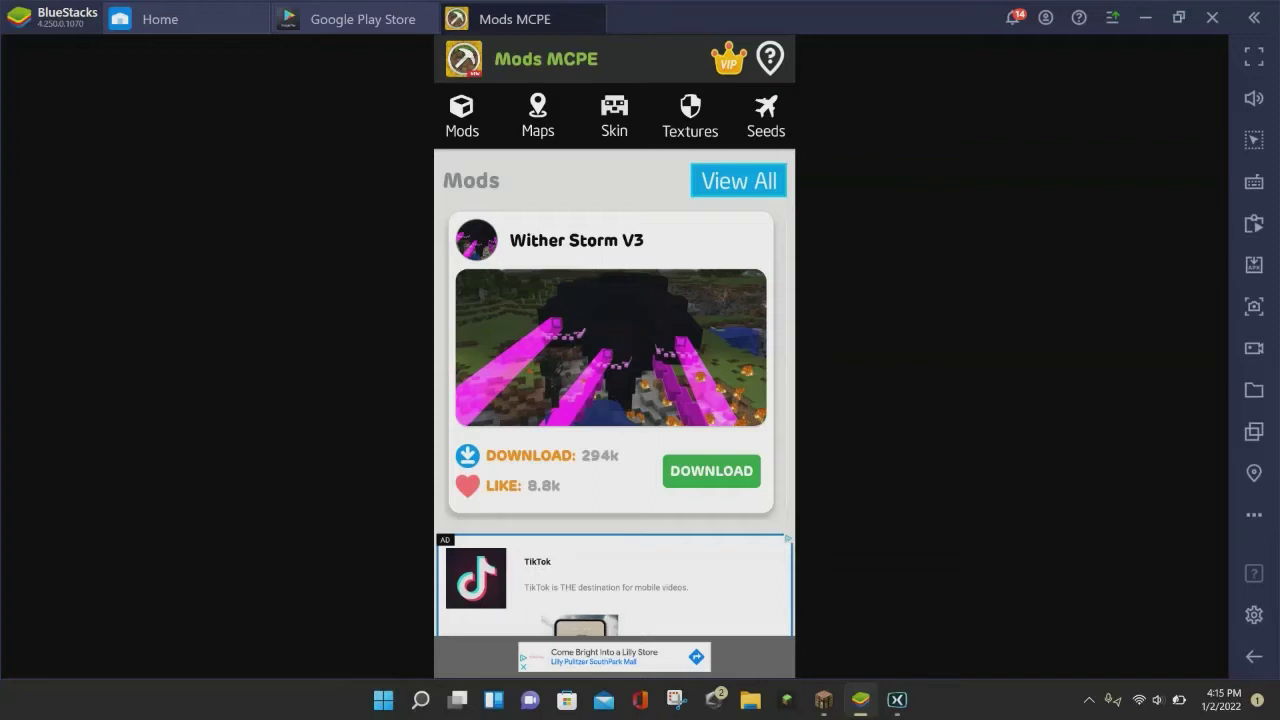
- Open the Mods category and browse the listed Minecraft mods as far as Orca AddOn and FNAF Animatronics U12
click(461, 116)
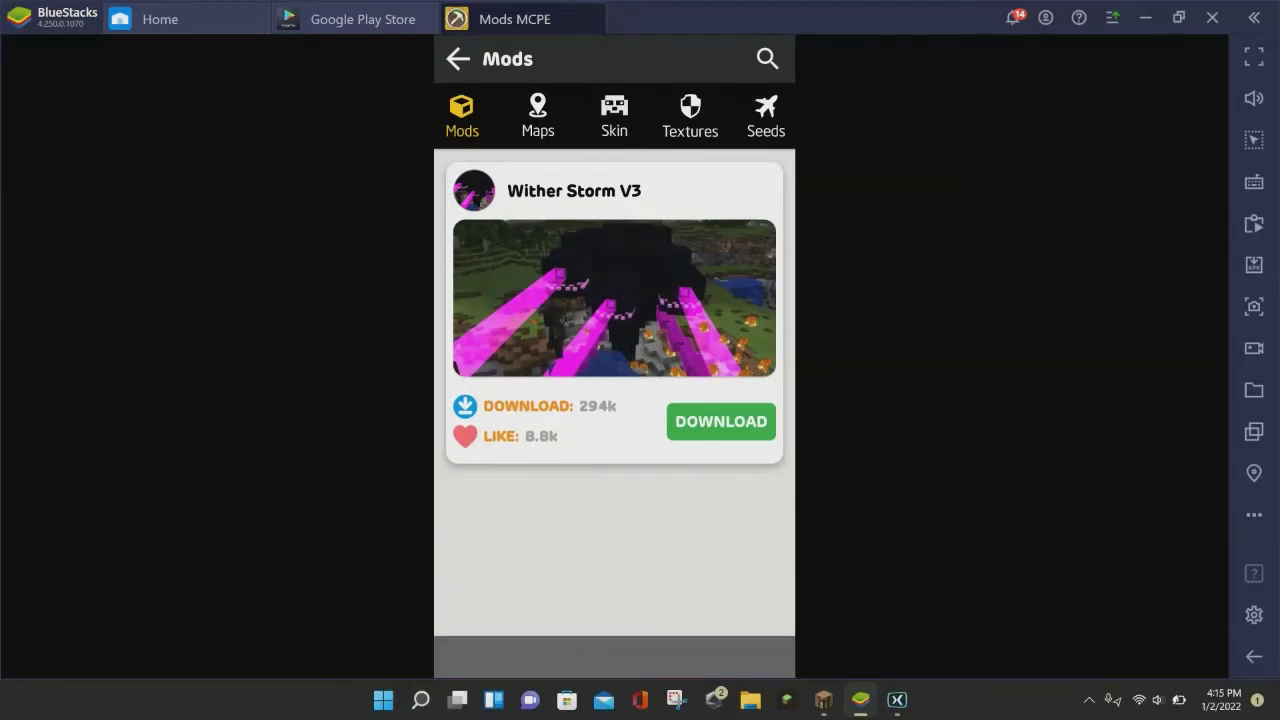
scroll(614, 335, down, 5)
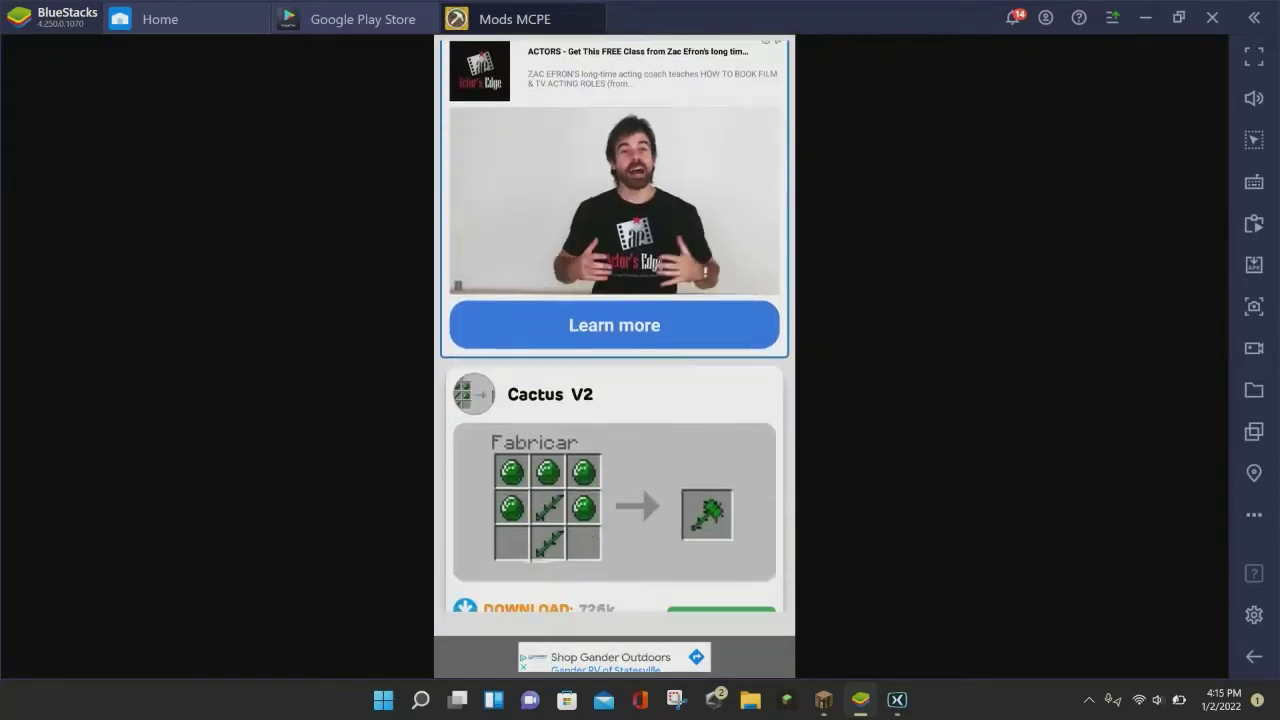
scroll(614, 335, down, 5)
scroll(614, 335, up, 3)
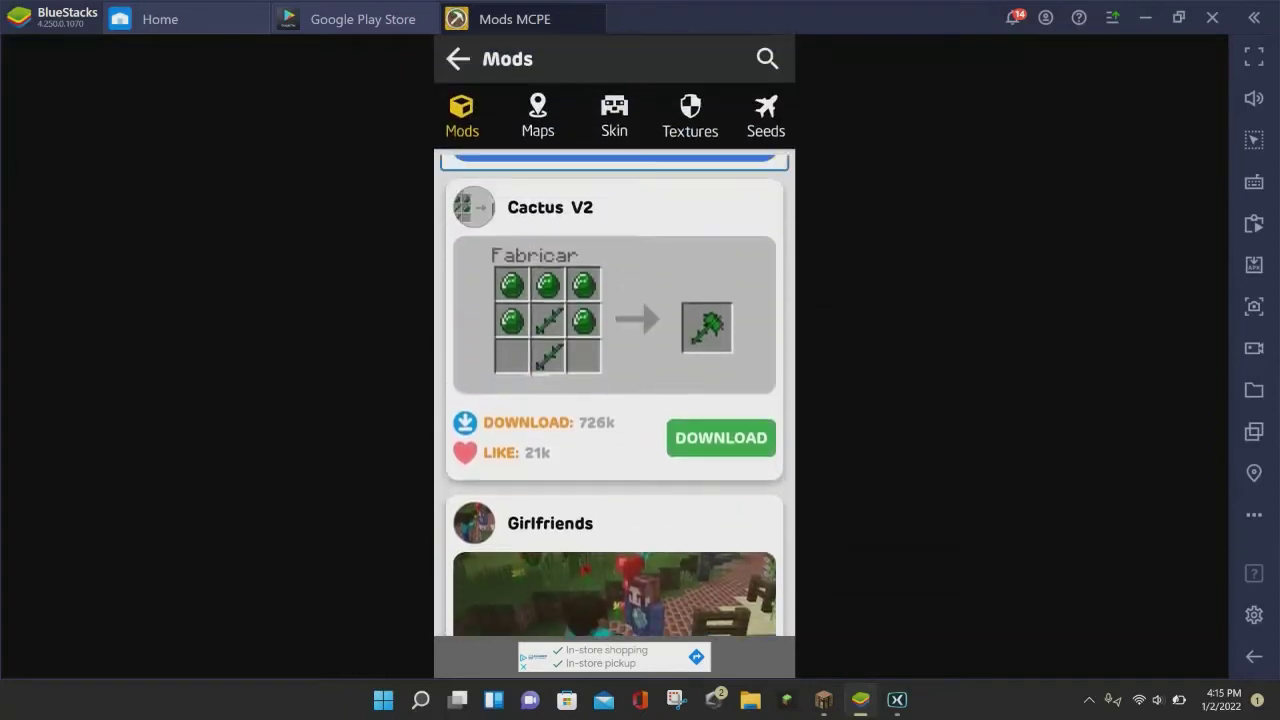
scroll(614, 395, up, 5)
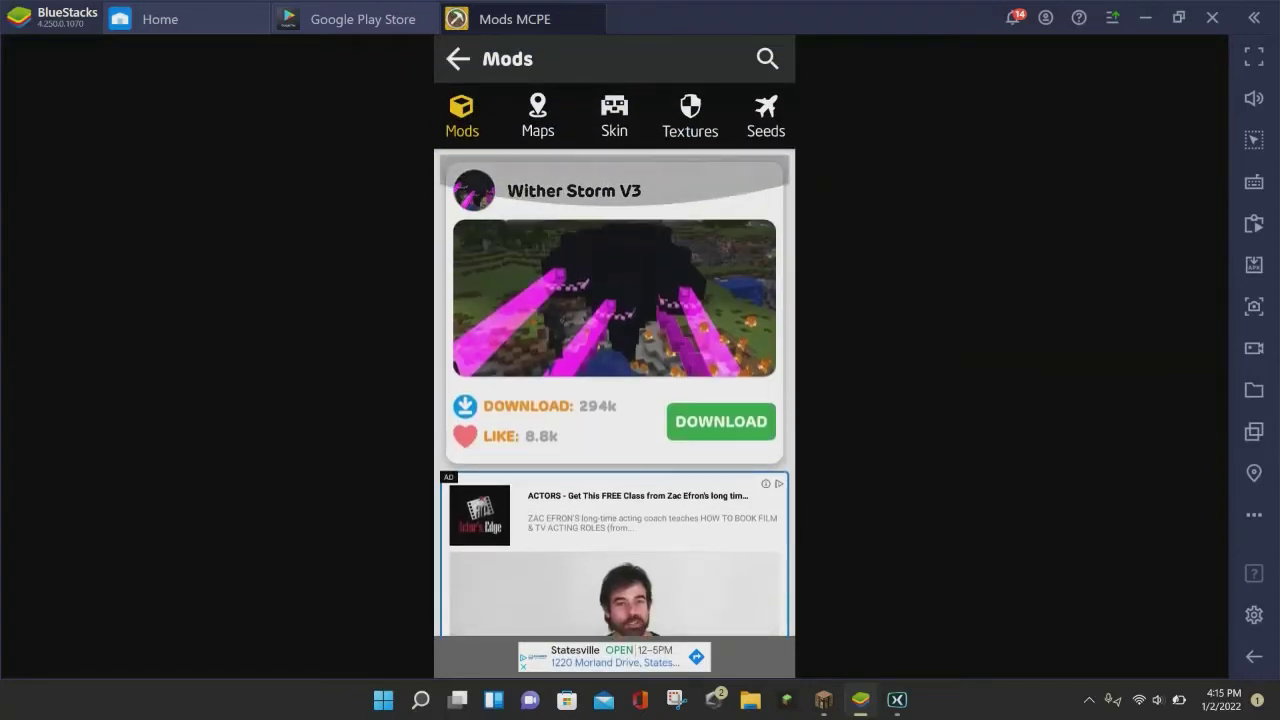
scroll(614, 335, down, 6)
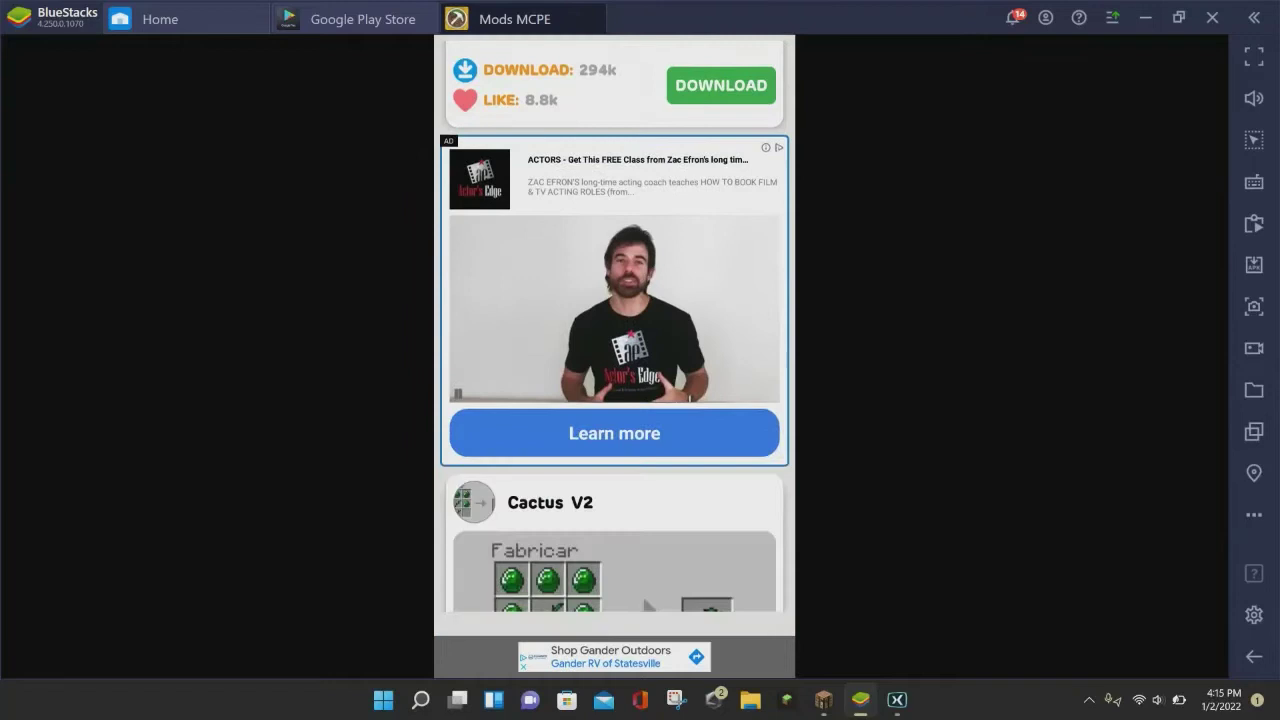
scroll(614, 335, down, 8)
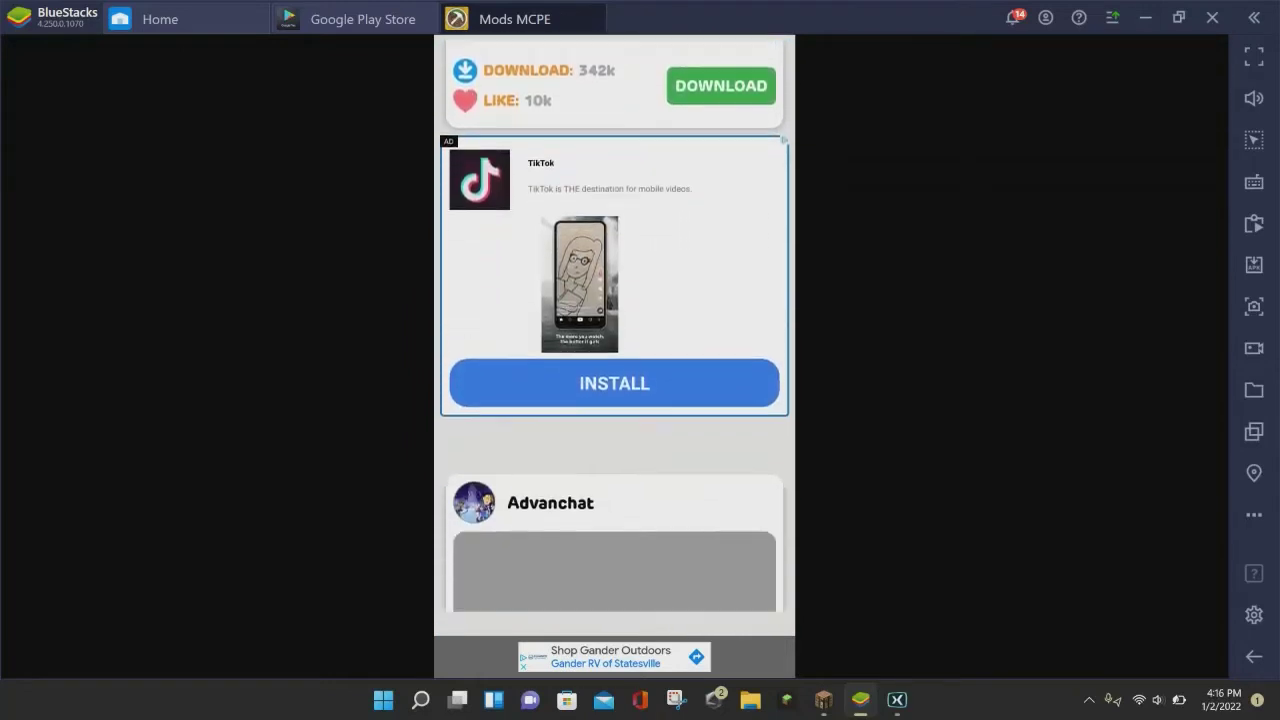
scroll(614, 335, down, 7)
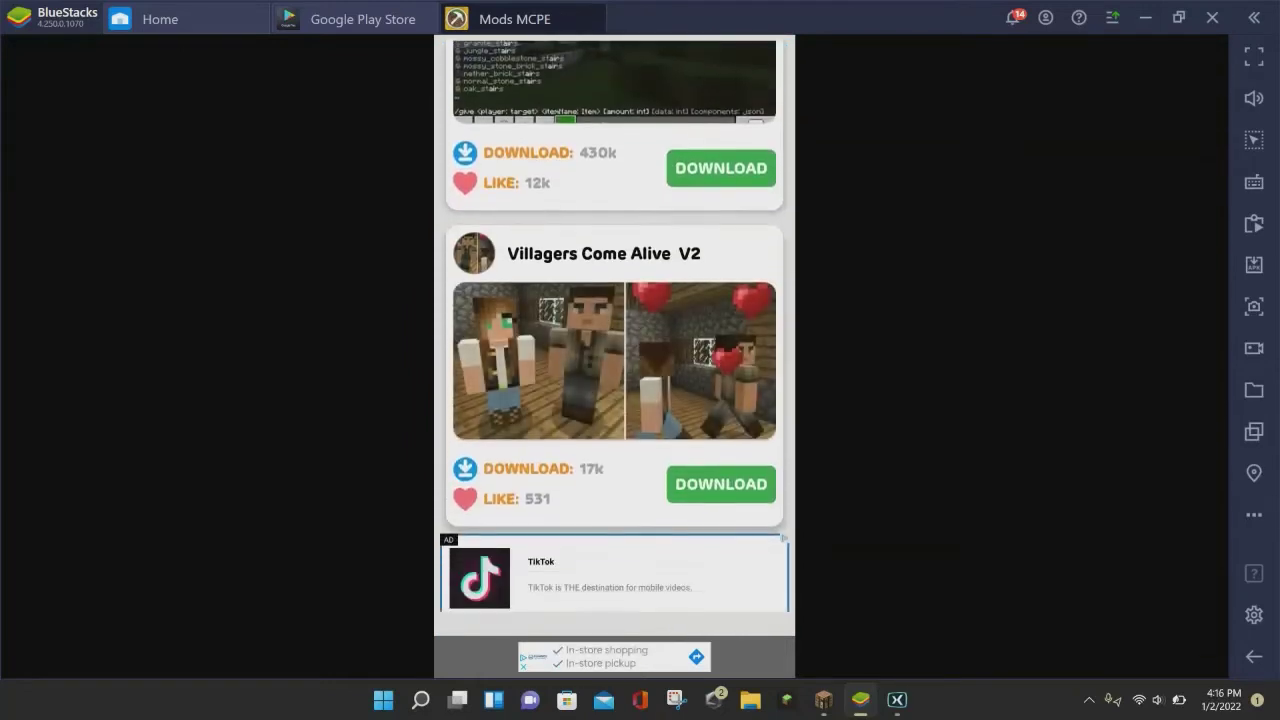
scroll(614, 335, down, 3)
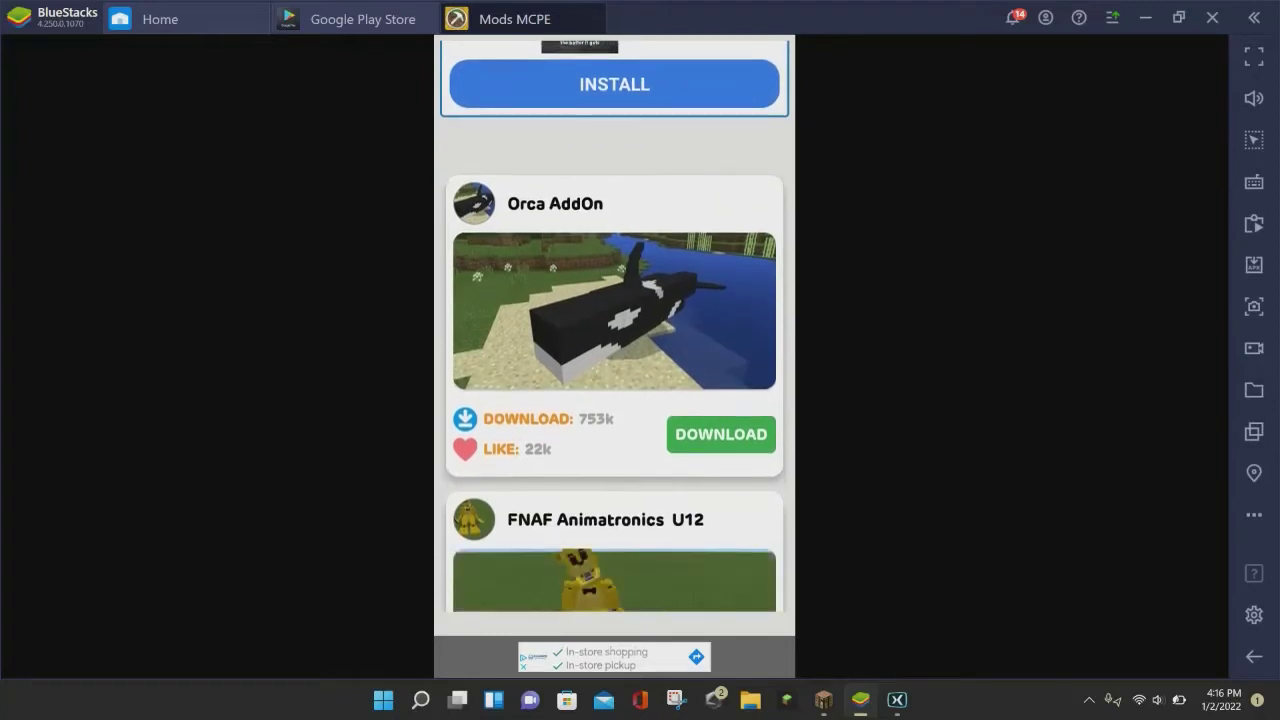
scroll(614, 335, down, 3)
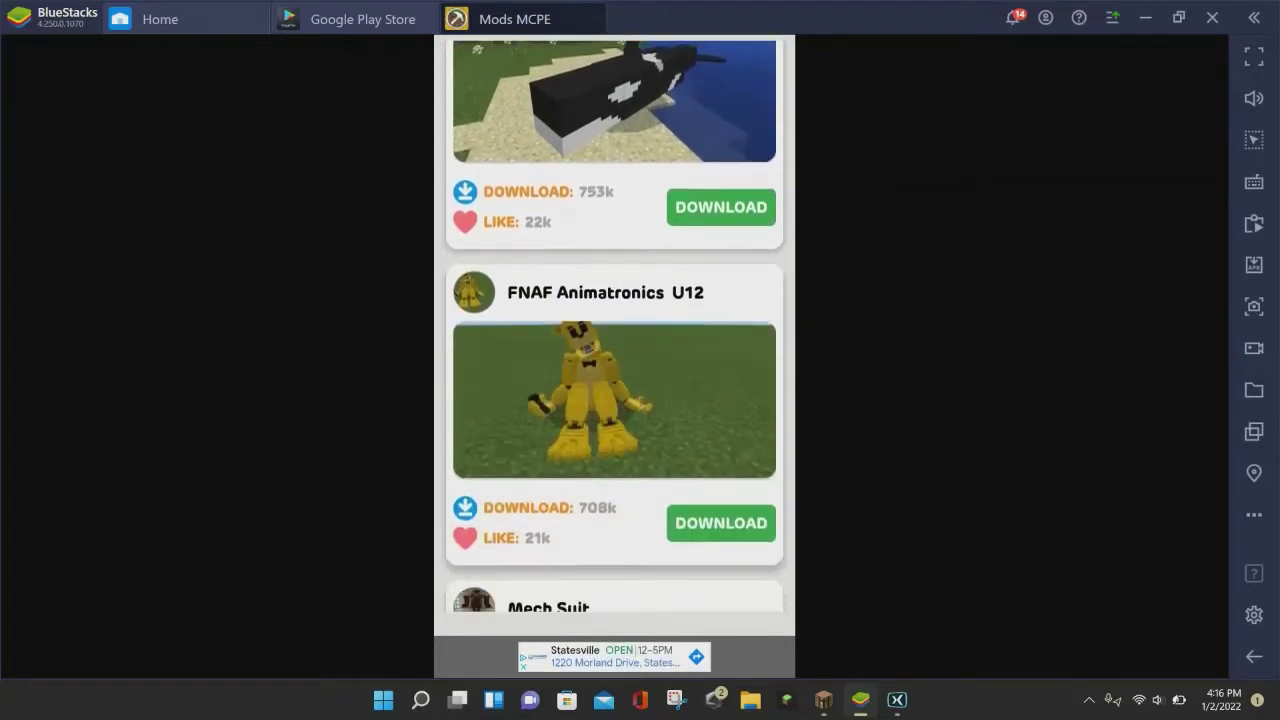
scroll(614, 335, up, 3)
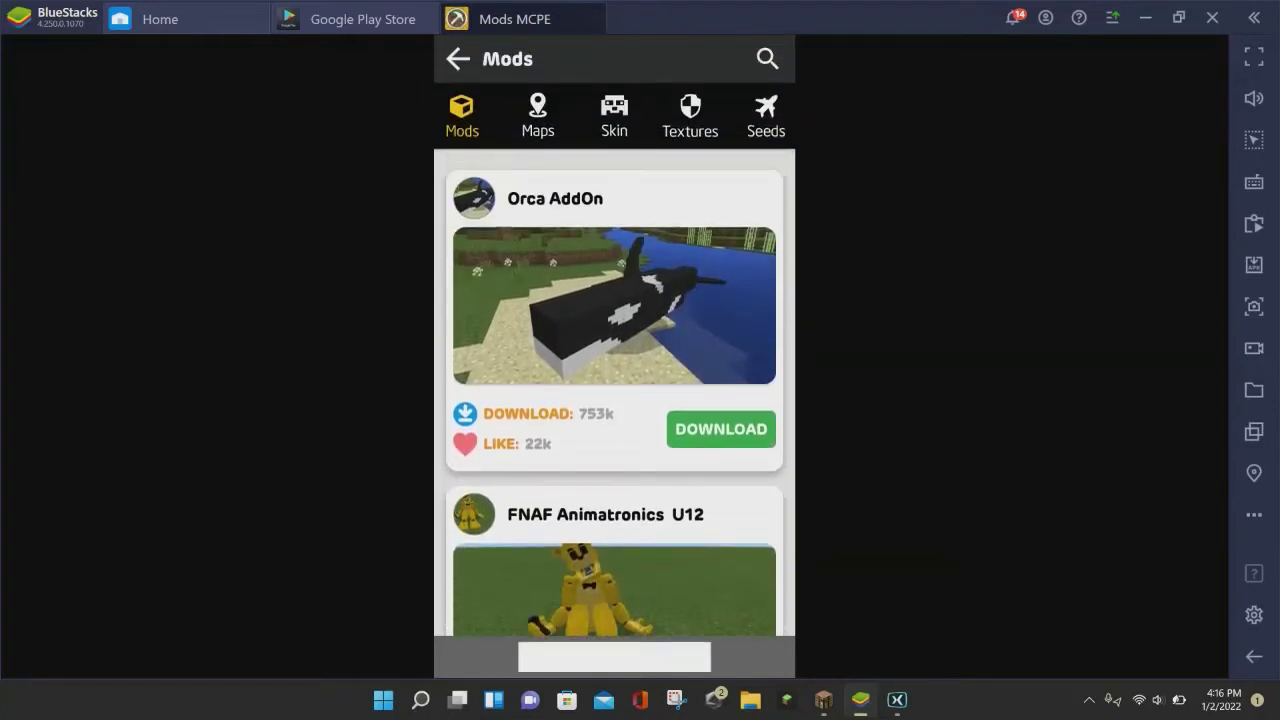
scroll(614, 335, down, 5)
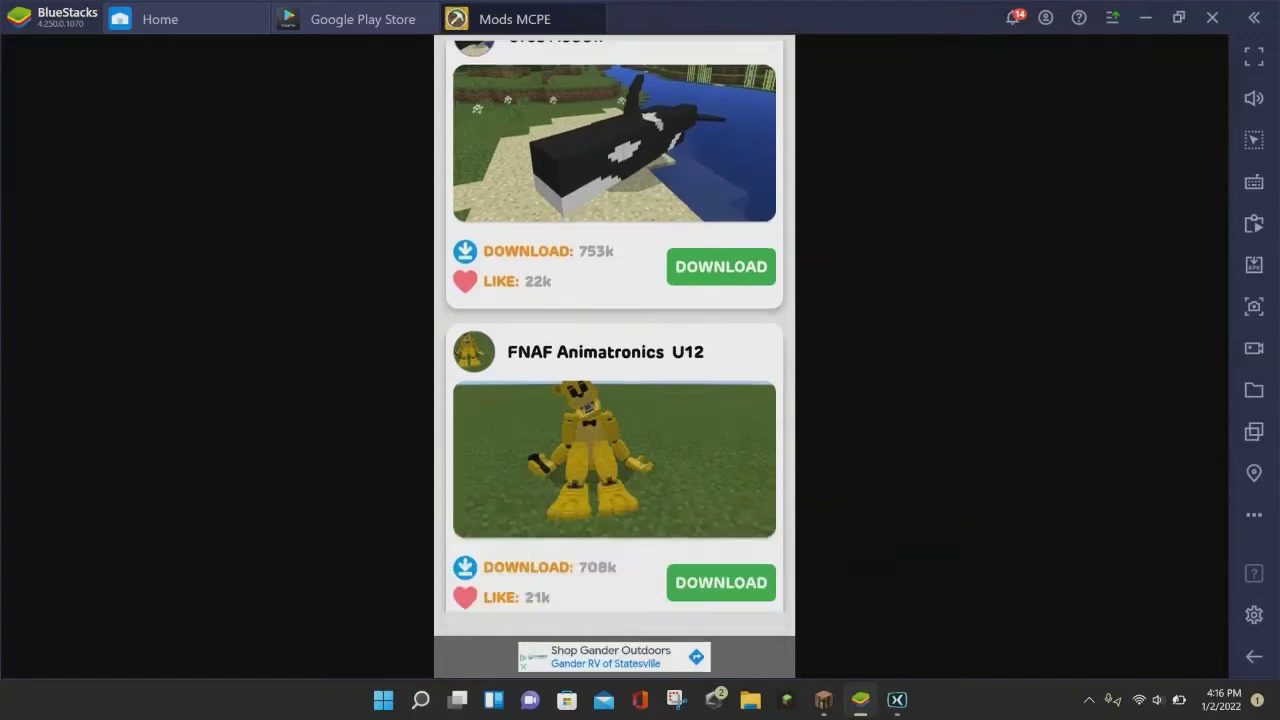
scroll(614, 335, up, 5)
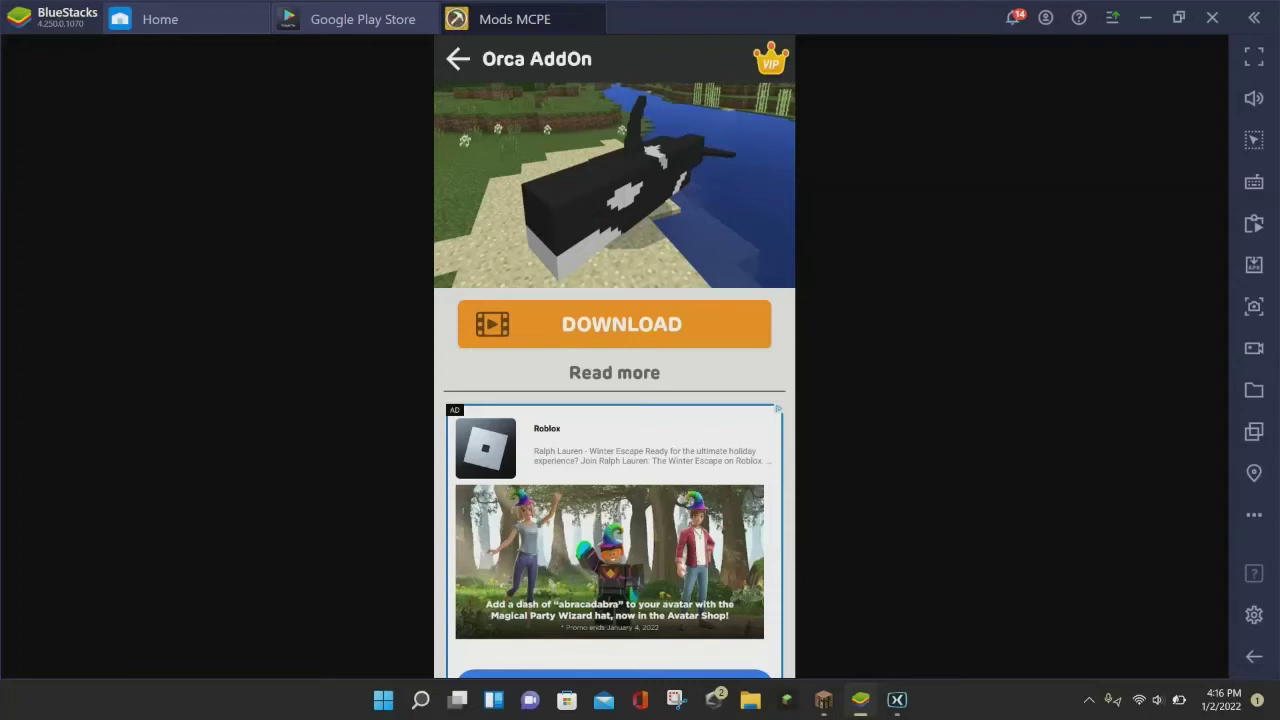
- Look over the Orca AddOn page, including its download option and the recommended mods
scroll(614, 380, down, 3)
scroll(614, 380, up, 3)
scroll(614, 380, down, 7)
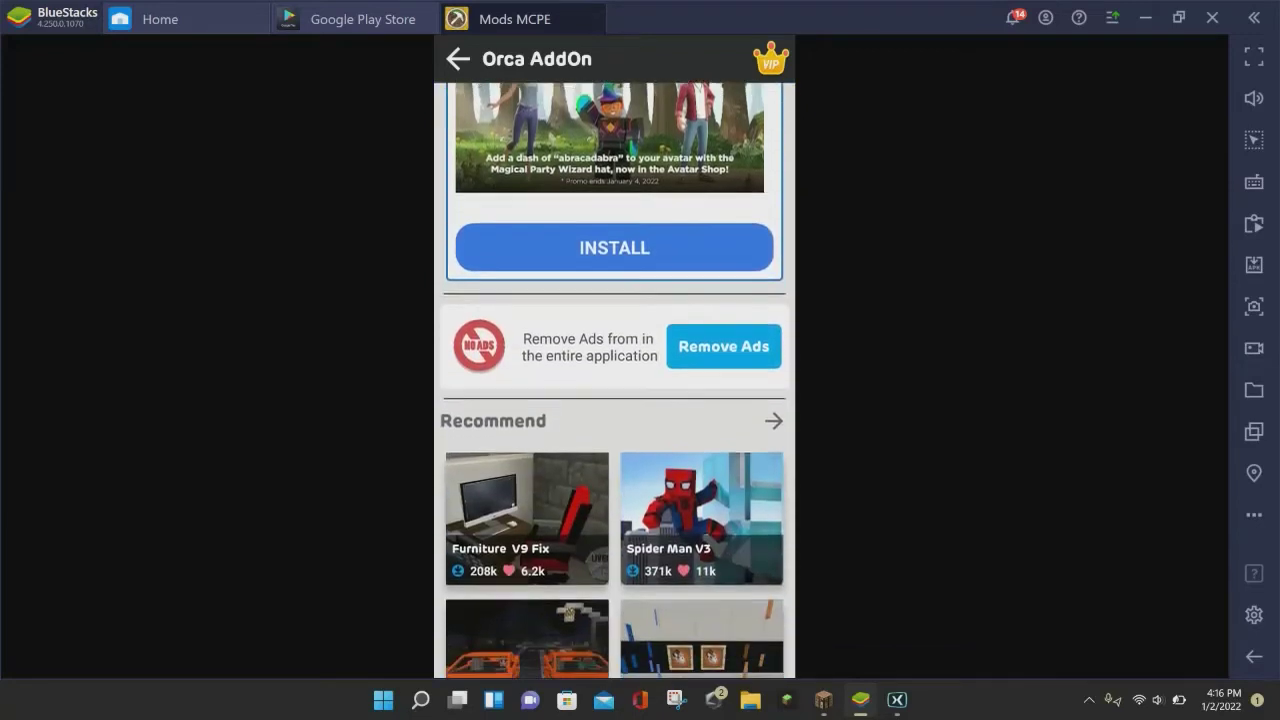
scroll(614, 380, up, 5)
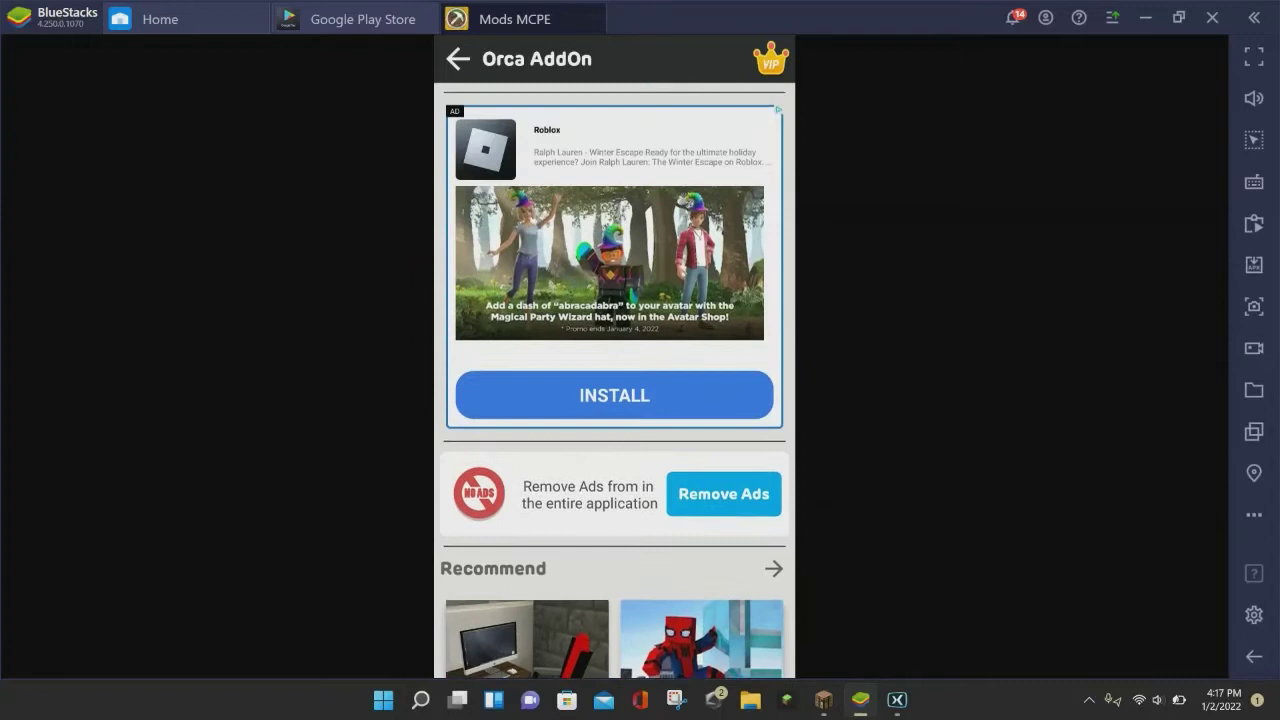
scroll(614, 380, up, 2)
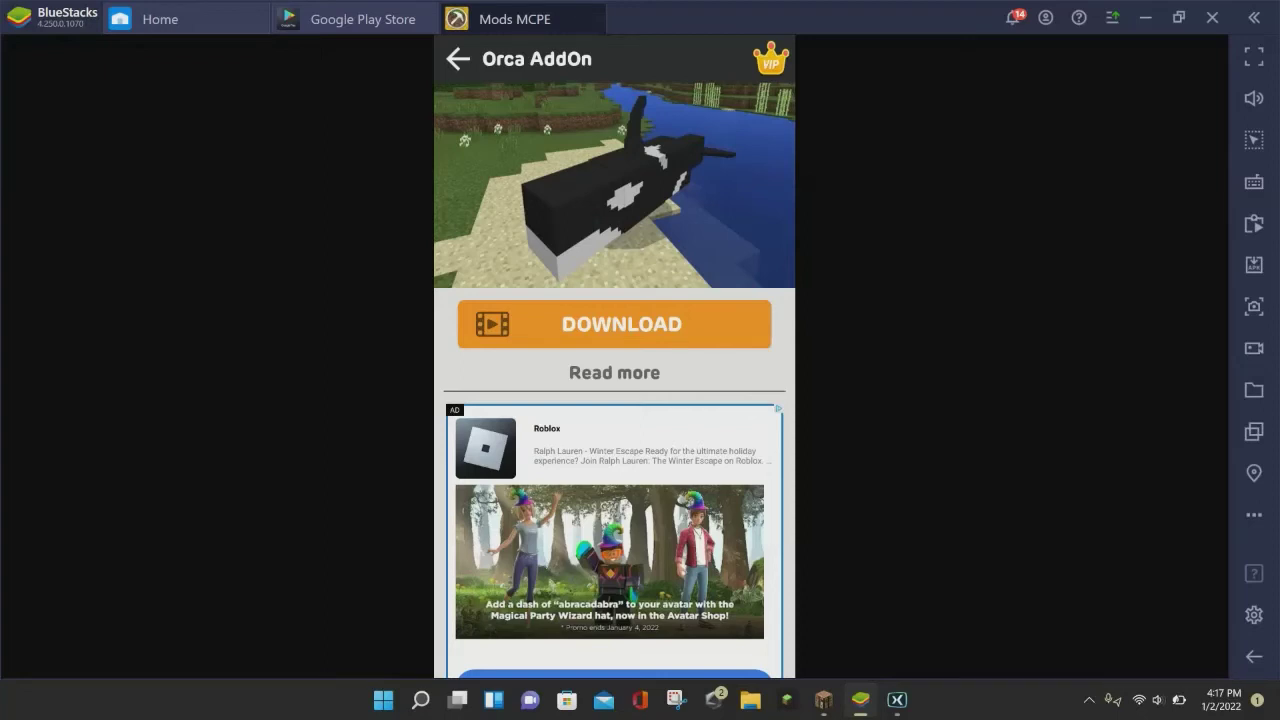
scroll(614, 380, down, 10)
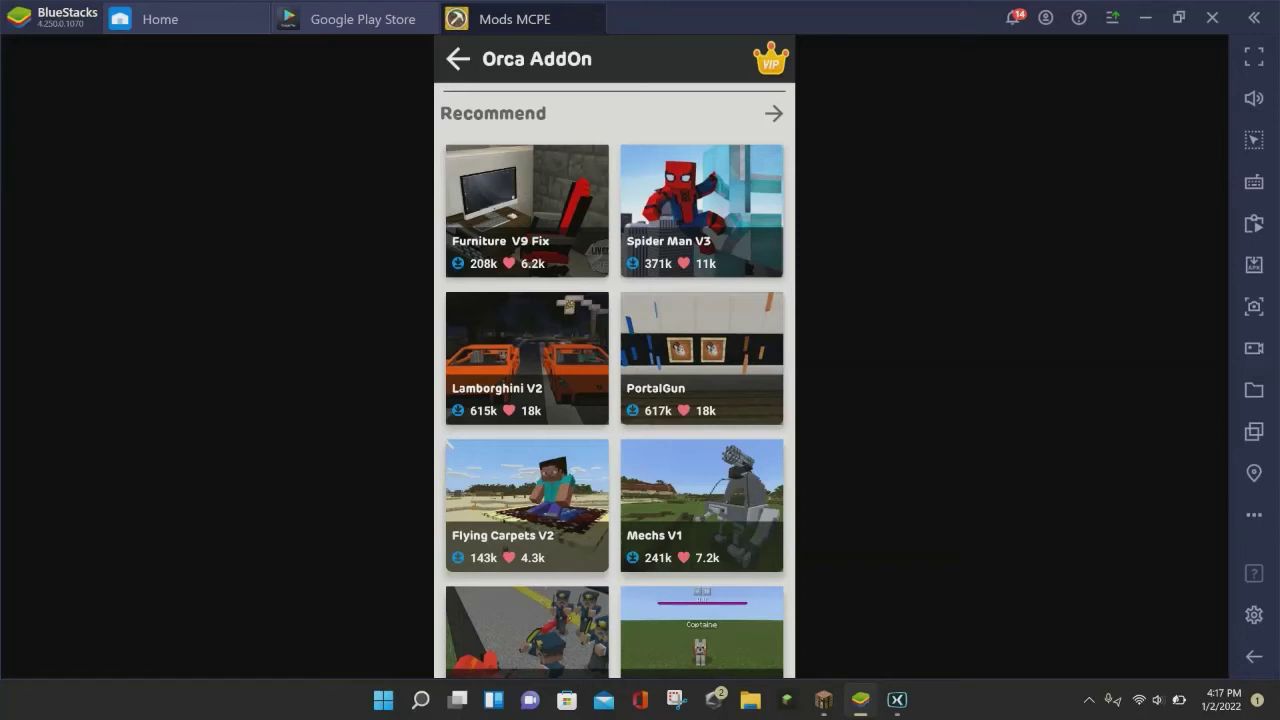
scroll(614, 380, up, 6)
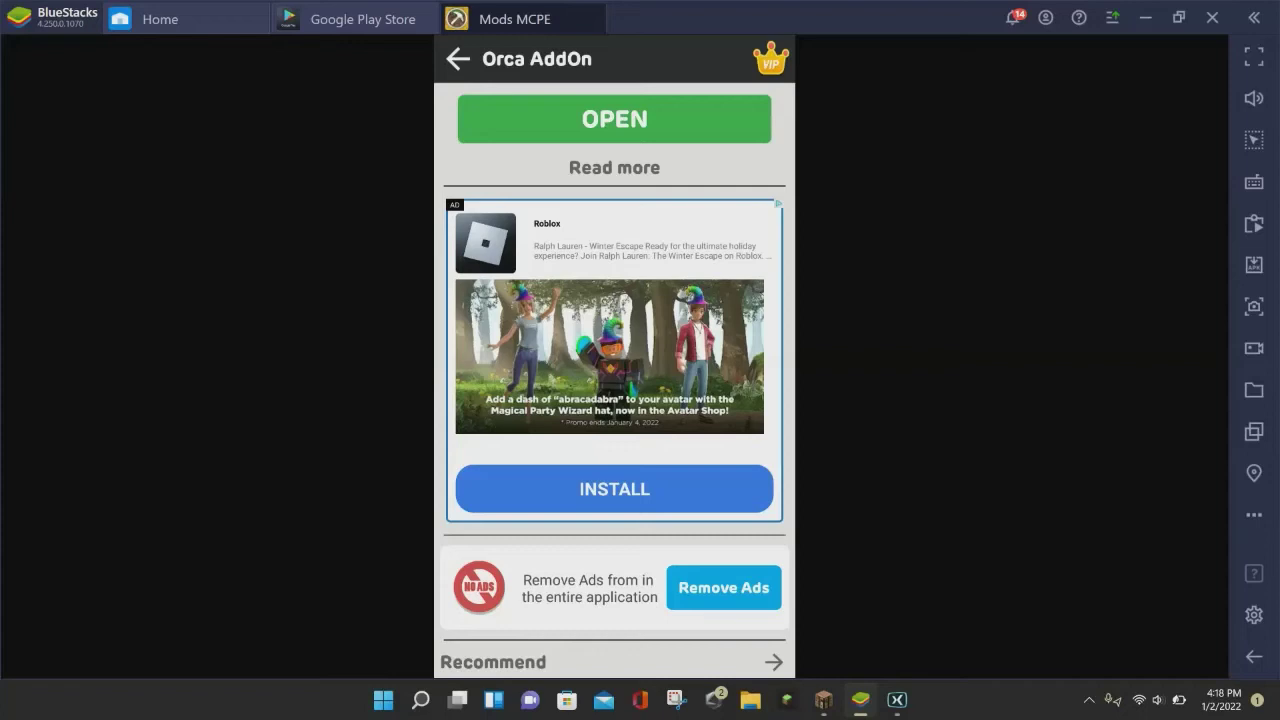
scroll(614, 380, down, 5)
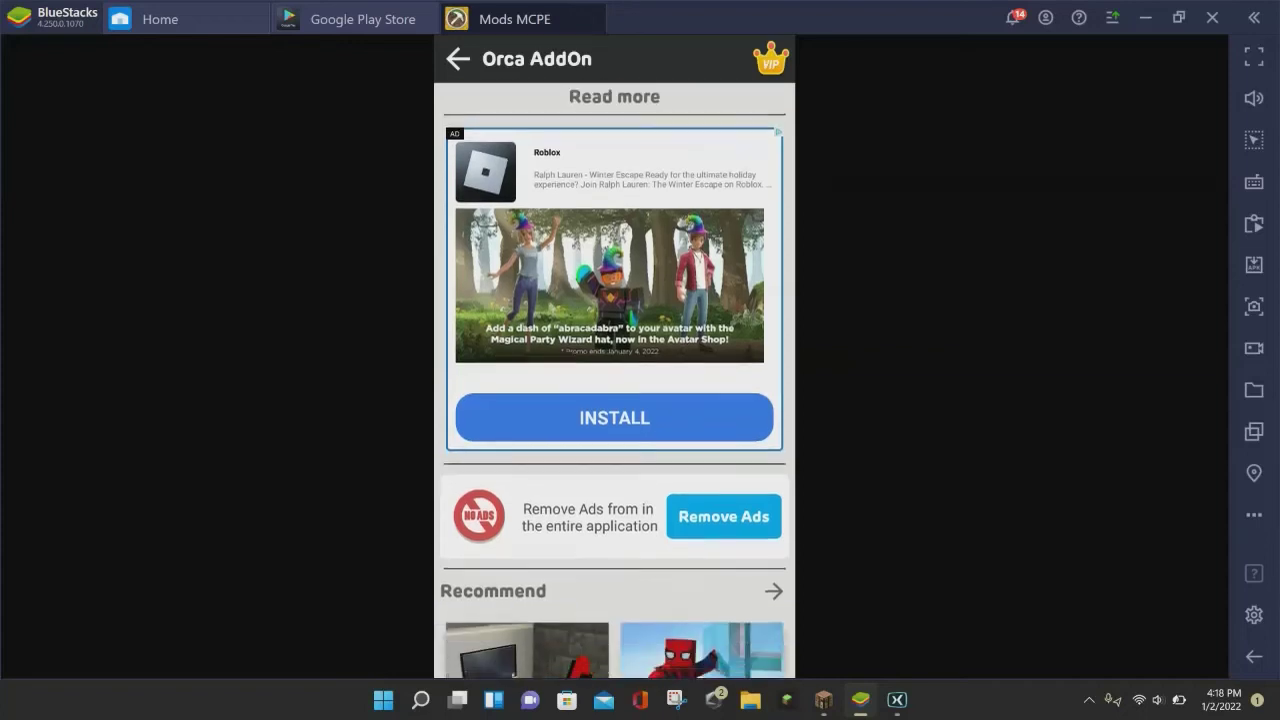
scroll(614, 380, up, 3)
scroll(615, 380, up, 3)
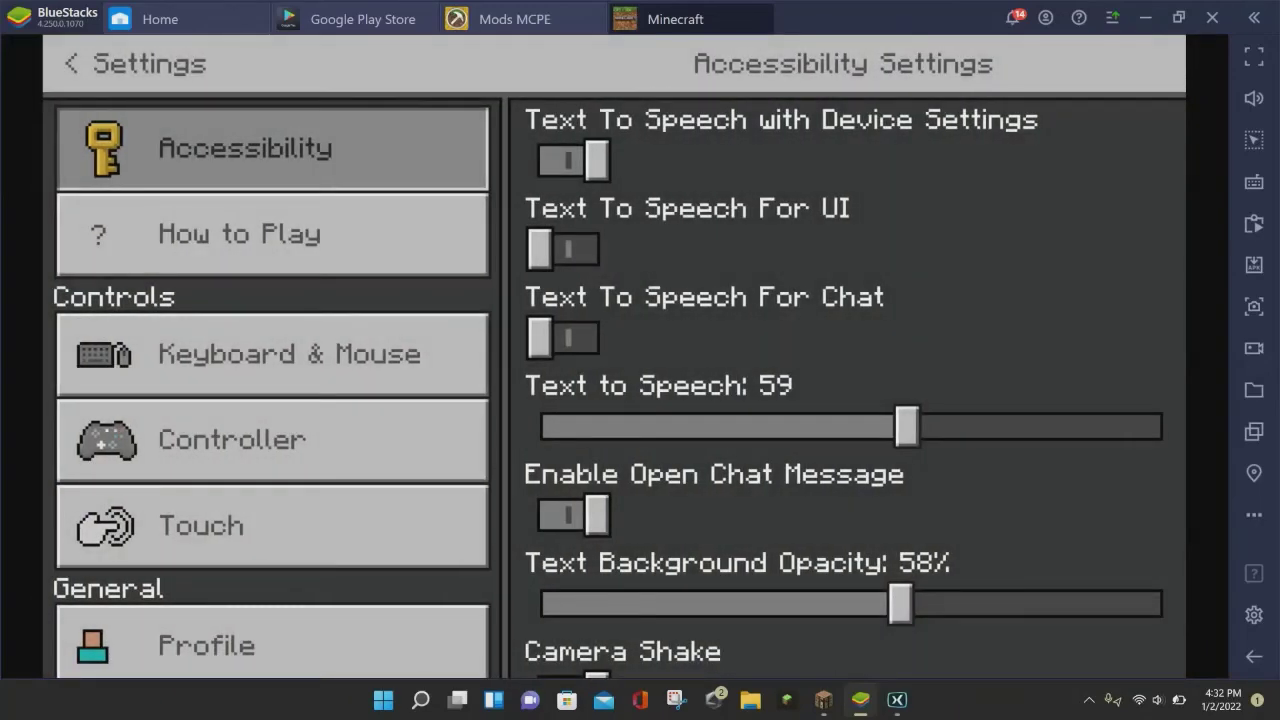
- Activate the Orca Resource pack in Minecraft's global resources, check it among the active packs, and leave the settings to load it
scroll(272, 388, down, 3)
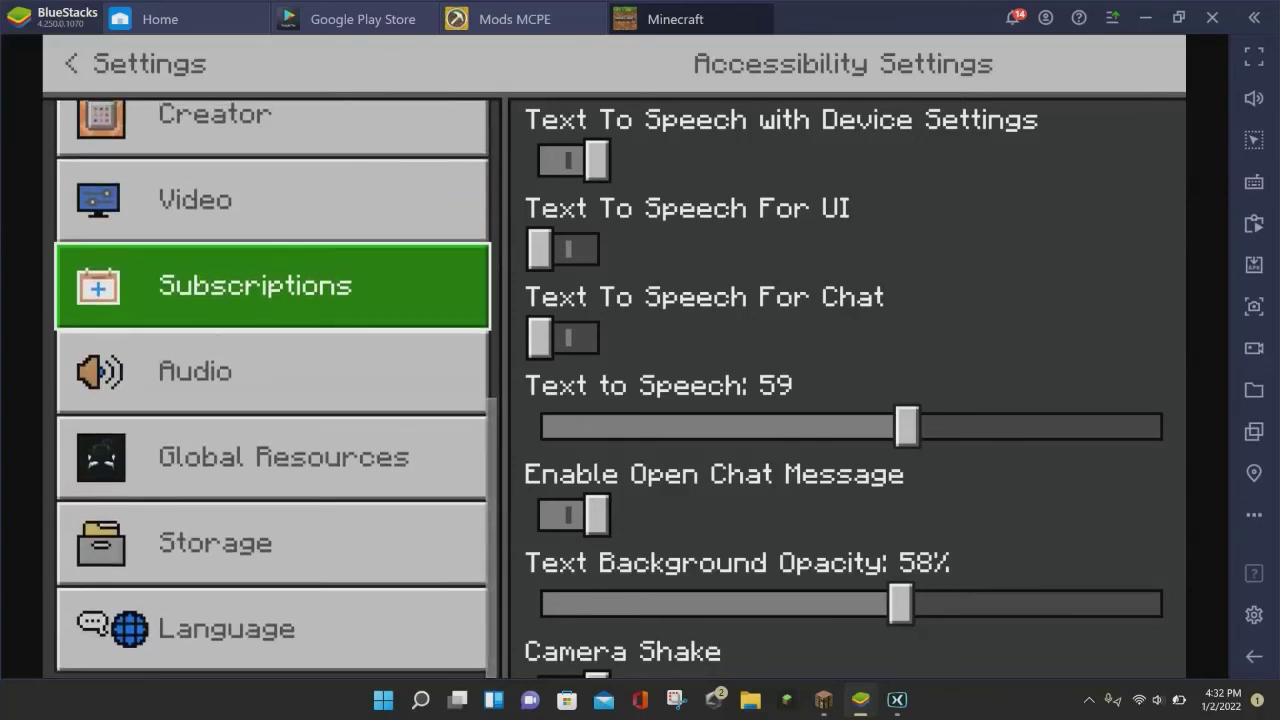
click(272, 456)
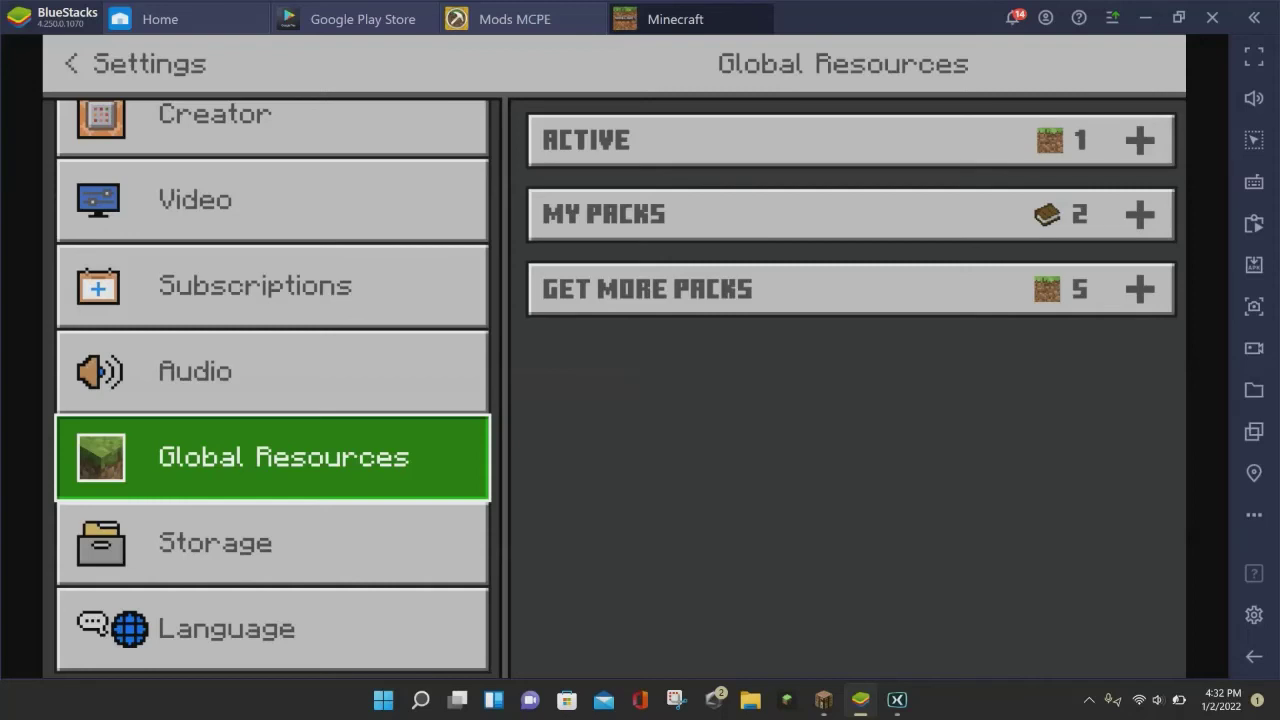
click(850, 214)
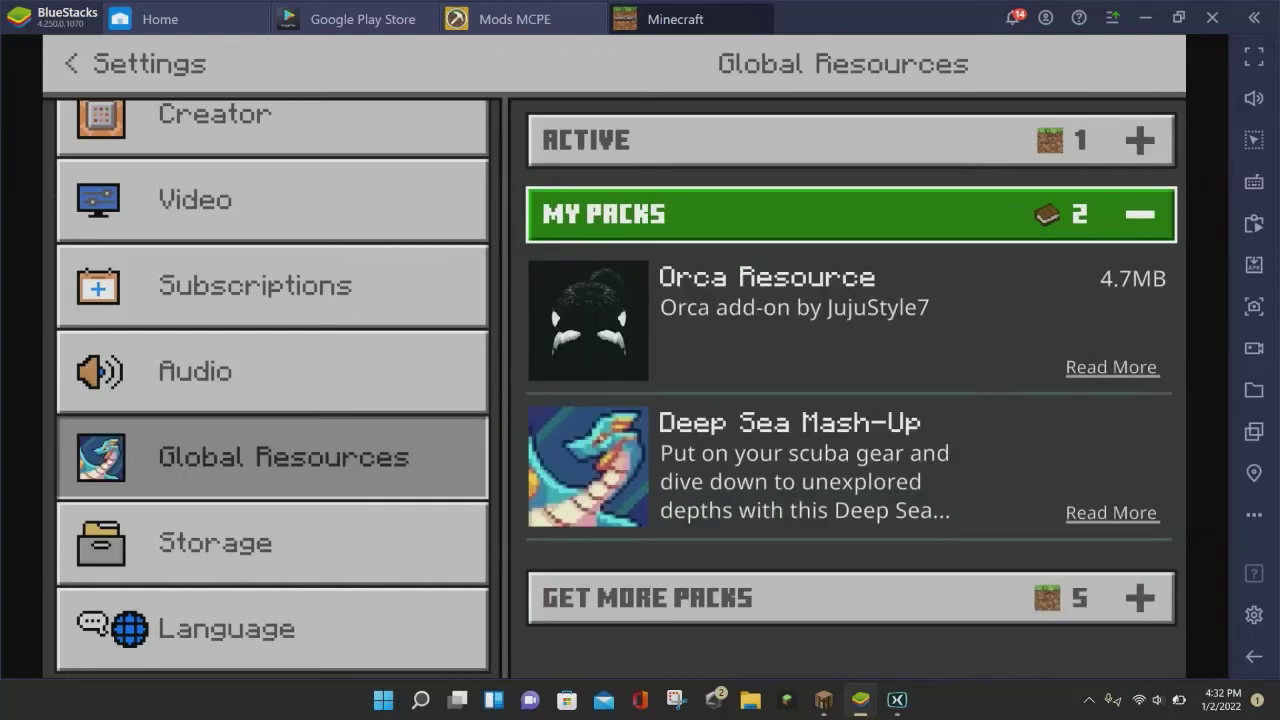
click(848, 320)
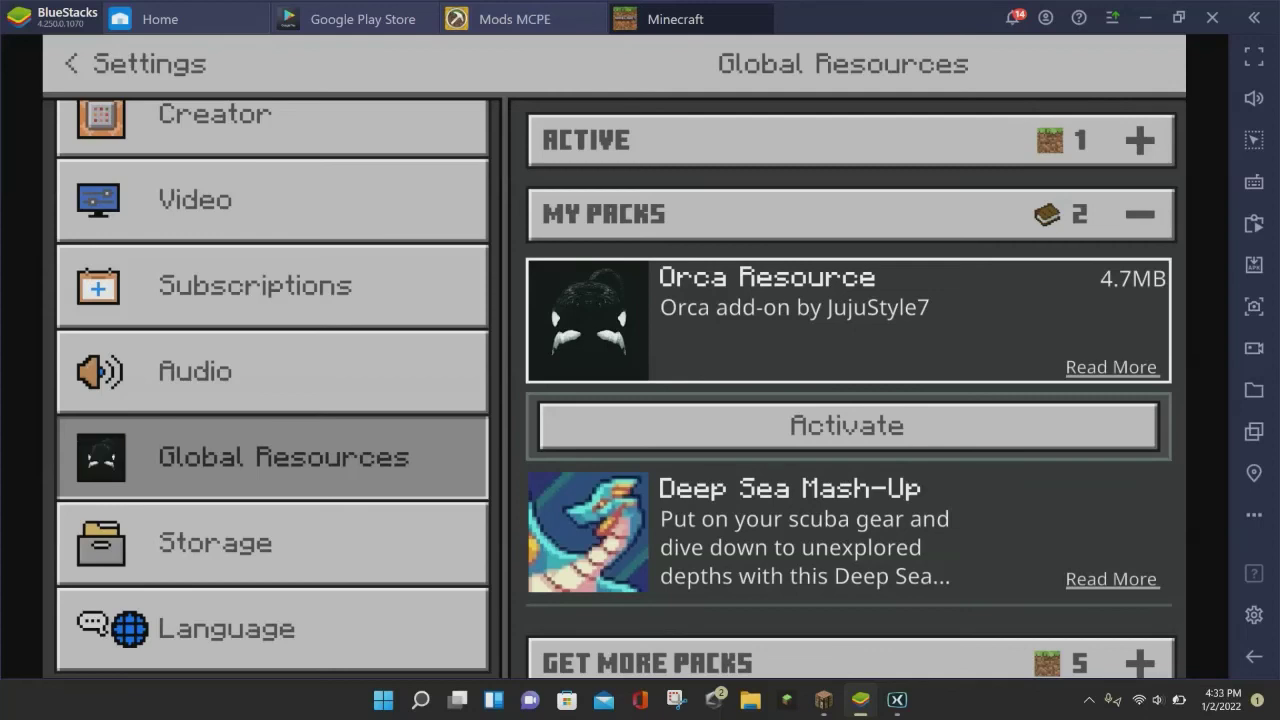
click(847, 426)
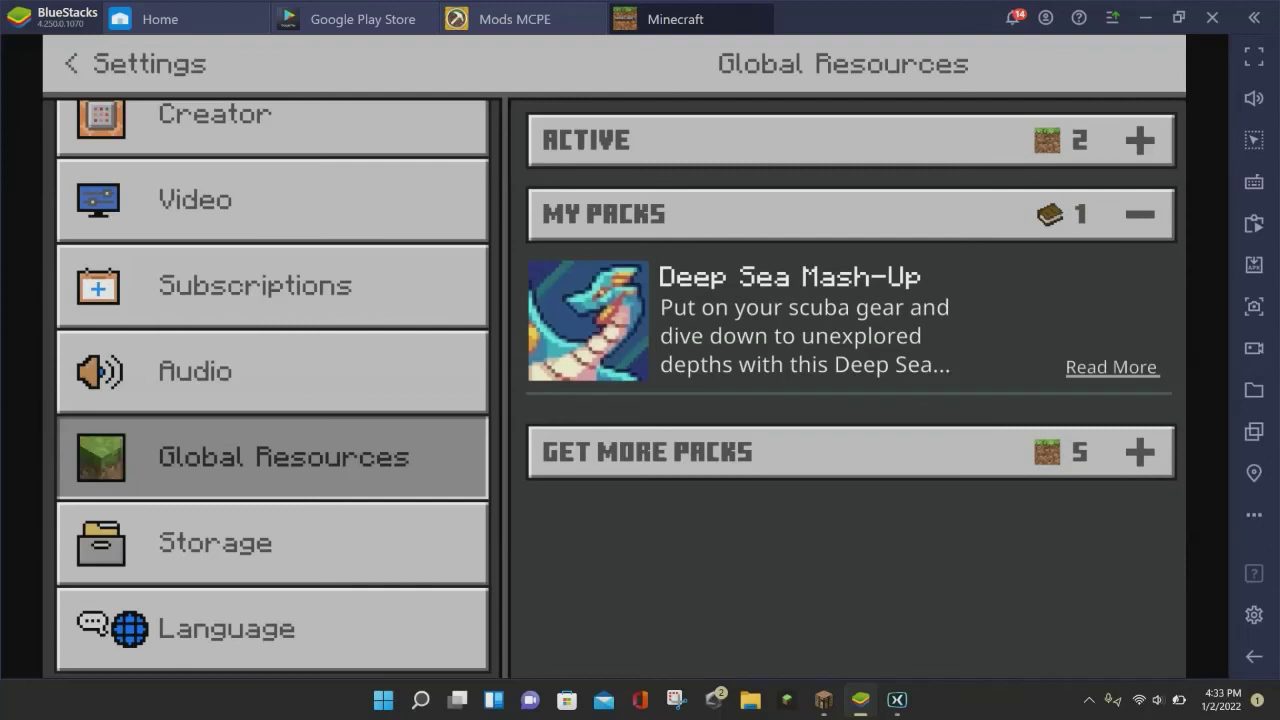
click(849, 140)
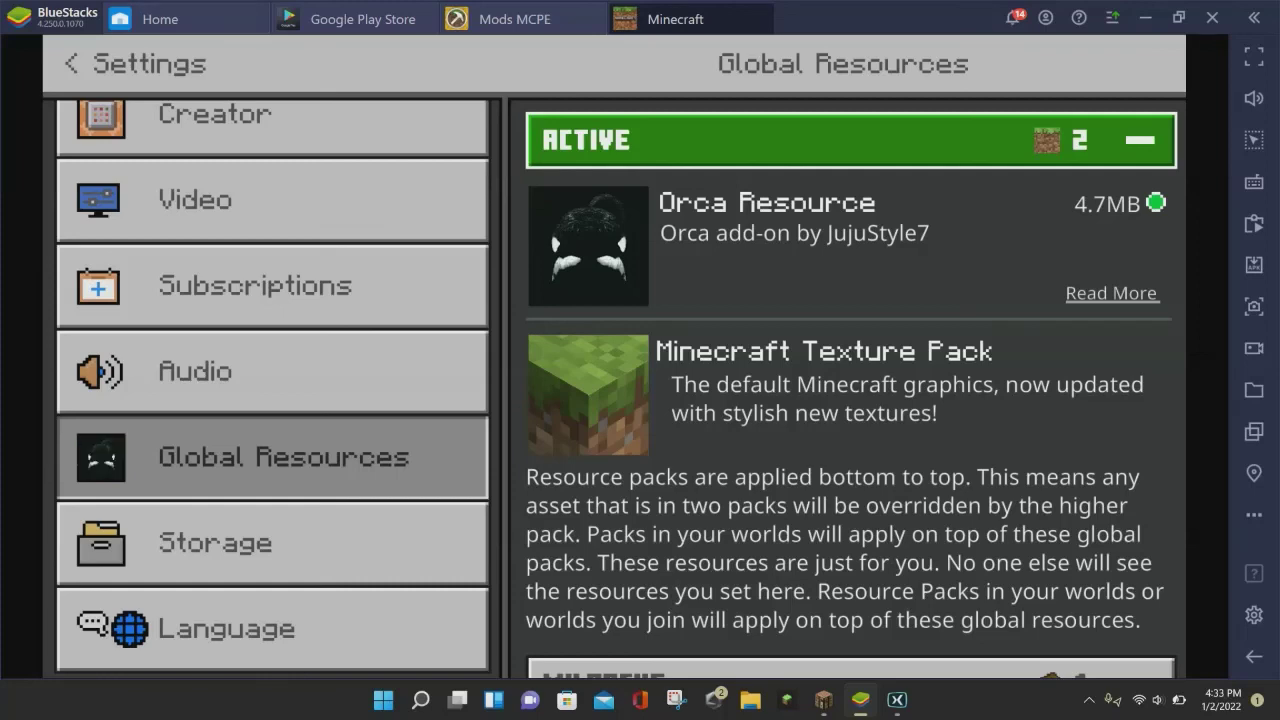
key(Escape)
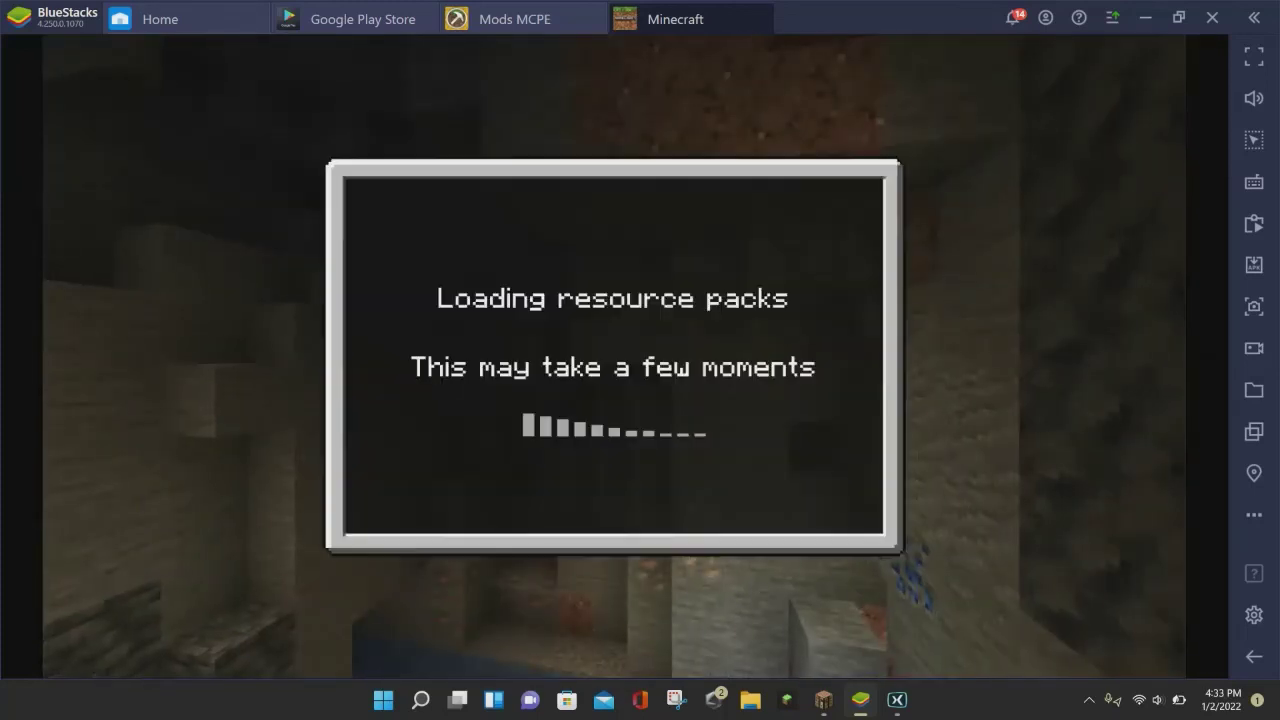